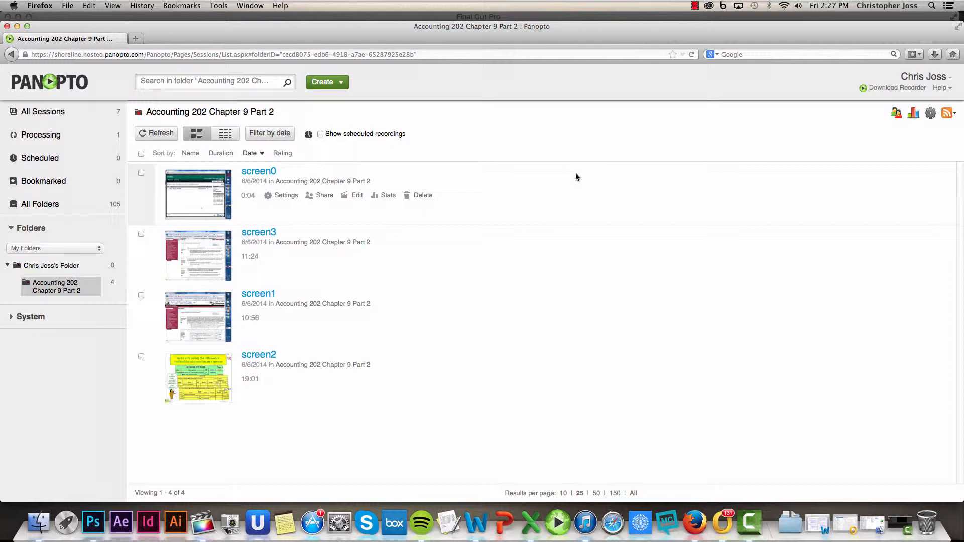
Step: Open Finder and browse to the Projector folder holding screen0 through screen3 .asf files and Screen.xml
left_click(42, 524)
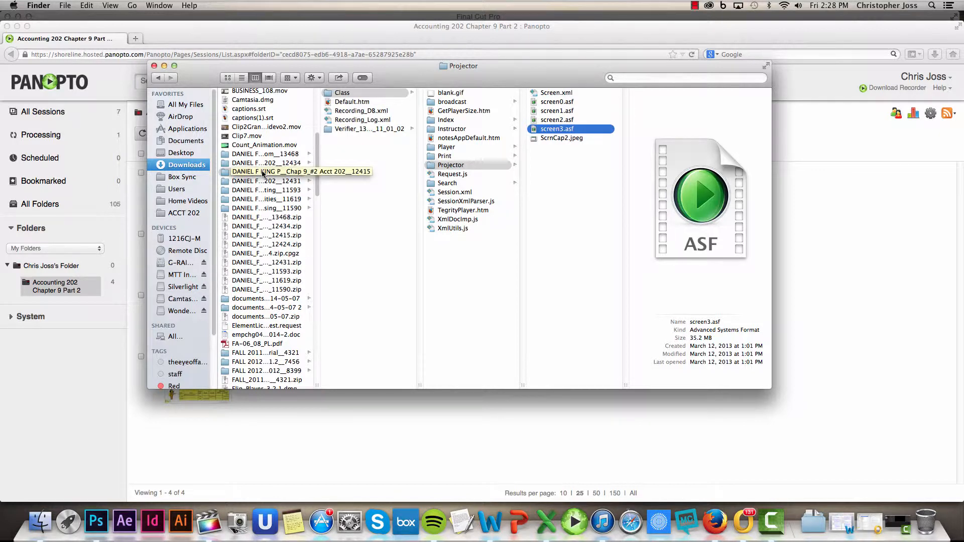
left_click(351, 95)
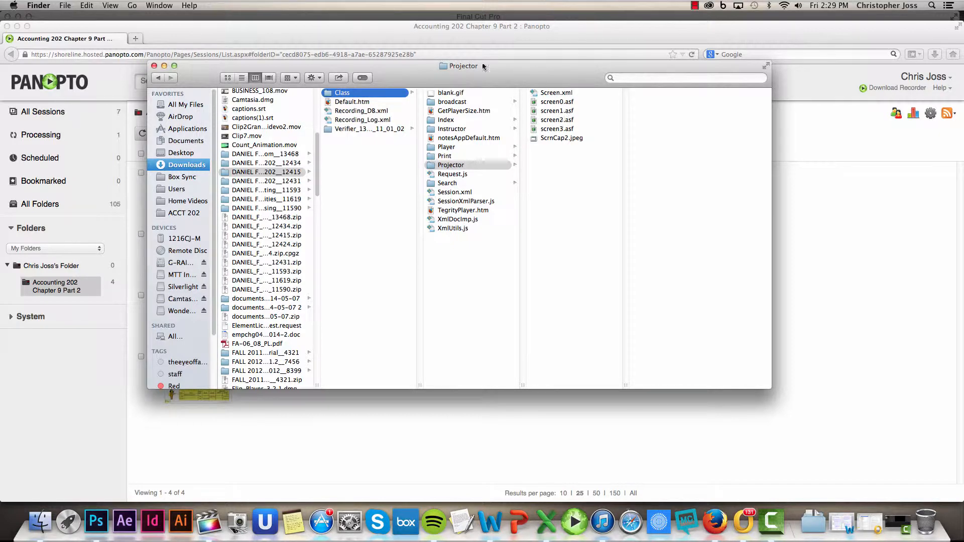
Step: Minimize Finder to return to the Panopto Accounting 202 Chapter 9 Part 2 folder and open the Create dropdown
left_click(165, 66)
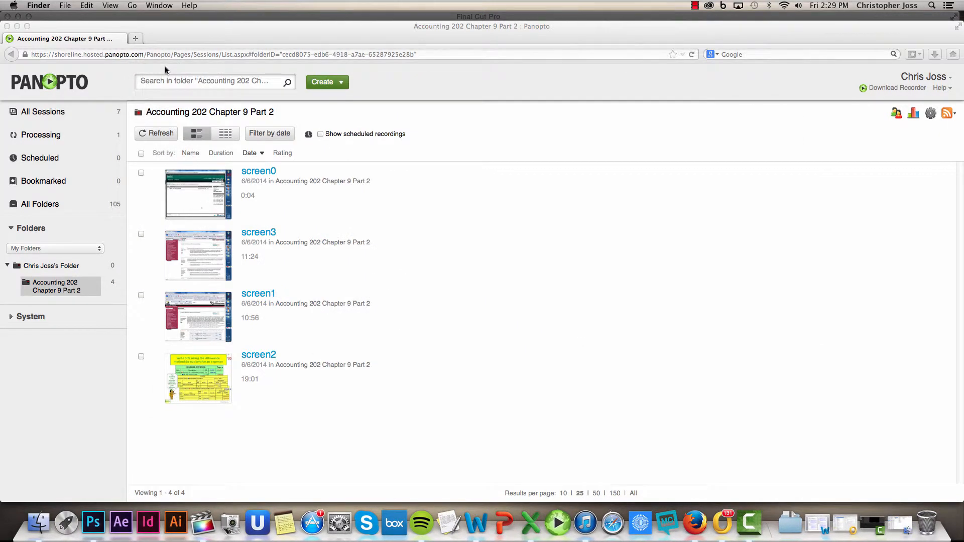
right_click(64, 266)
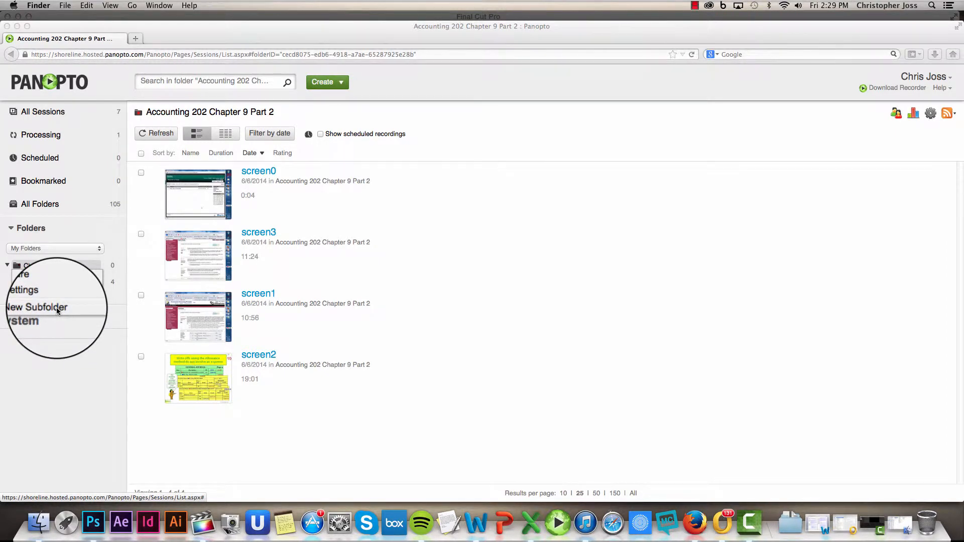
left_click(74, 237)
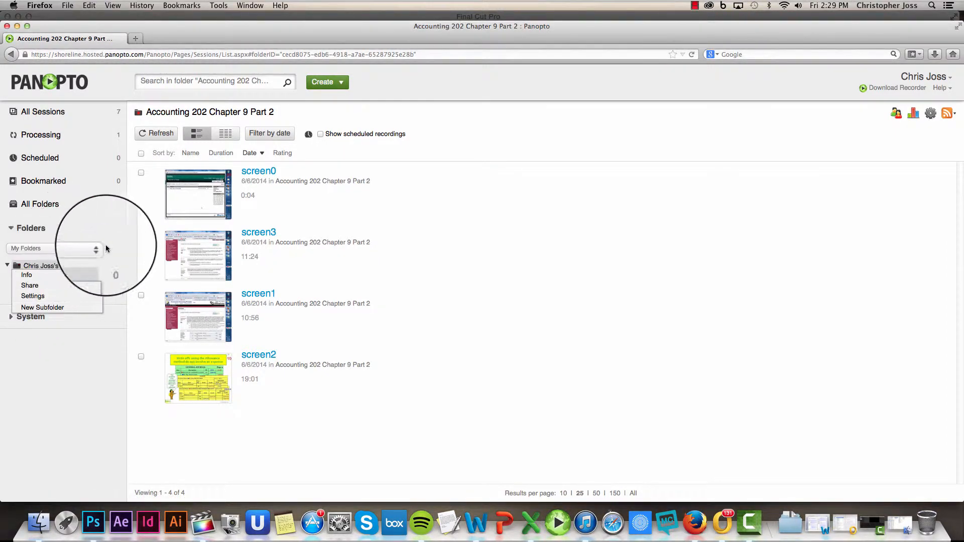
left_click(114, 241)
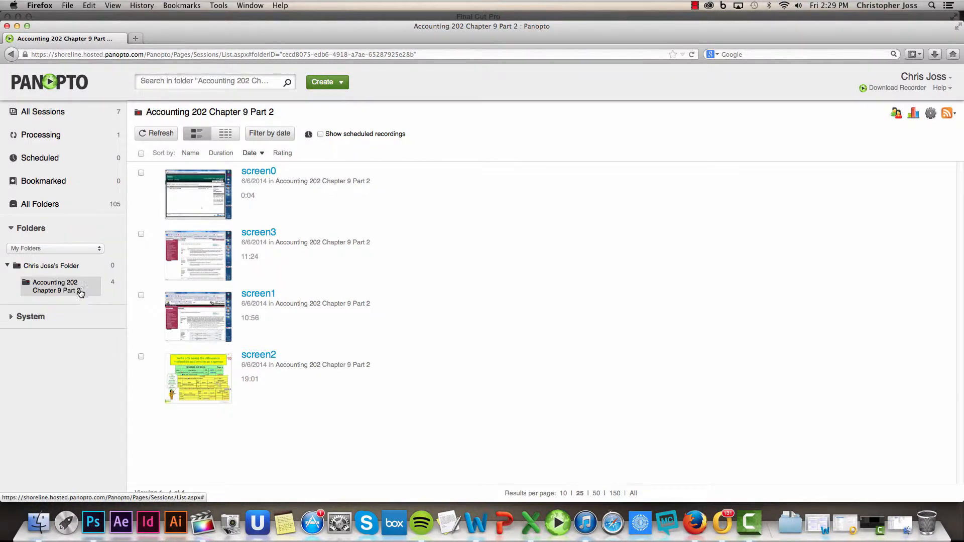
left_click(342, 83)
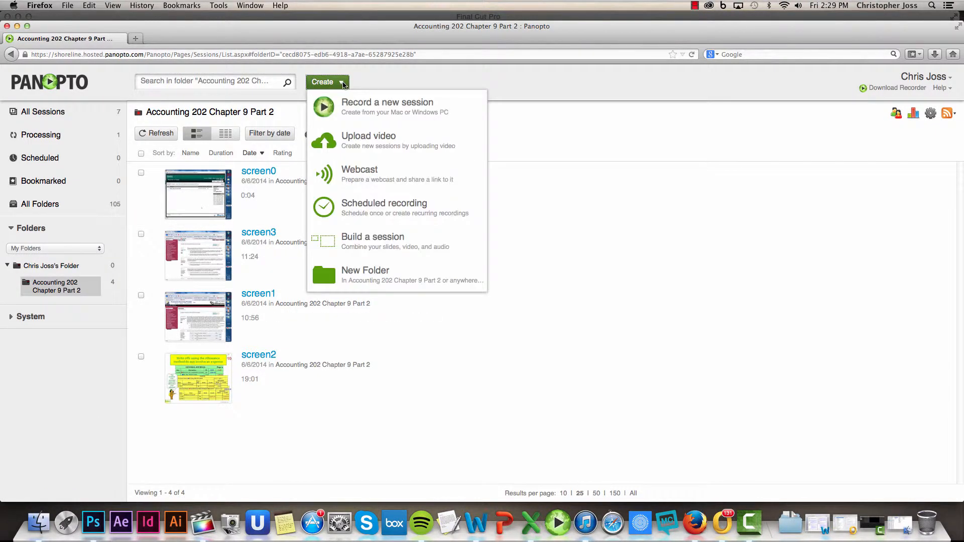
left_click(384, 140)
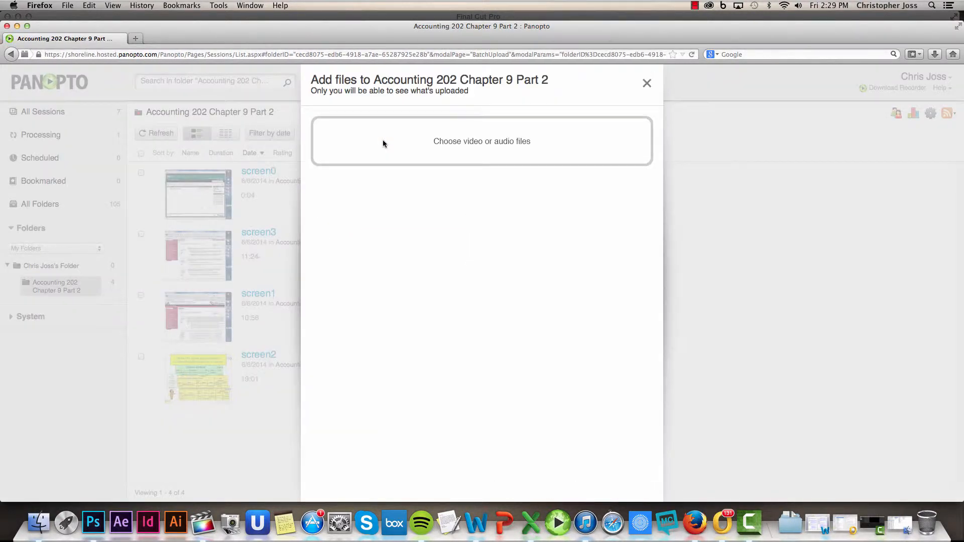
left_click(458, 143)
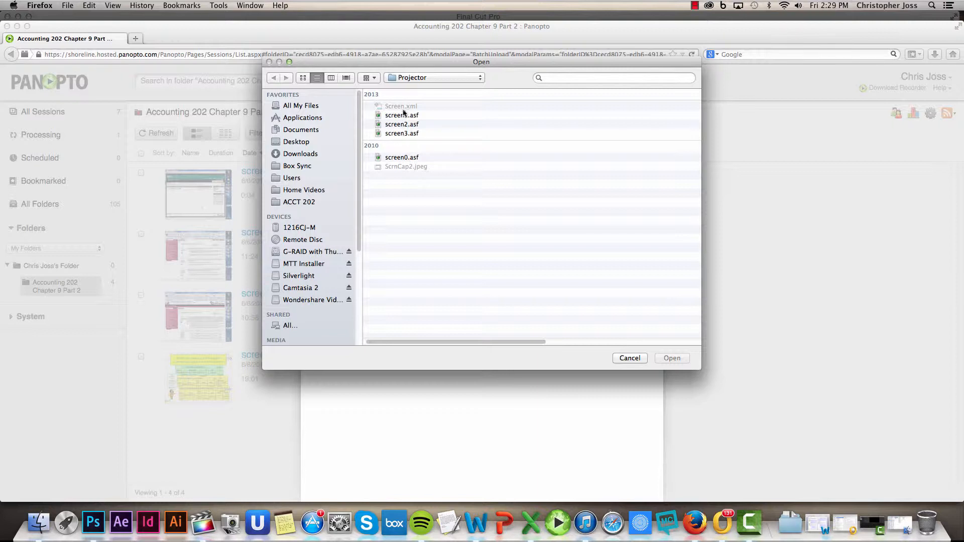
left_click(643, 358)
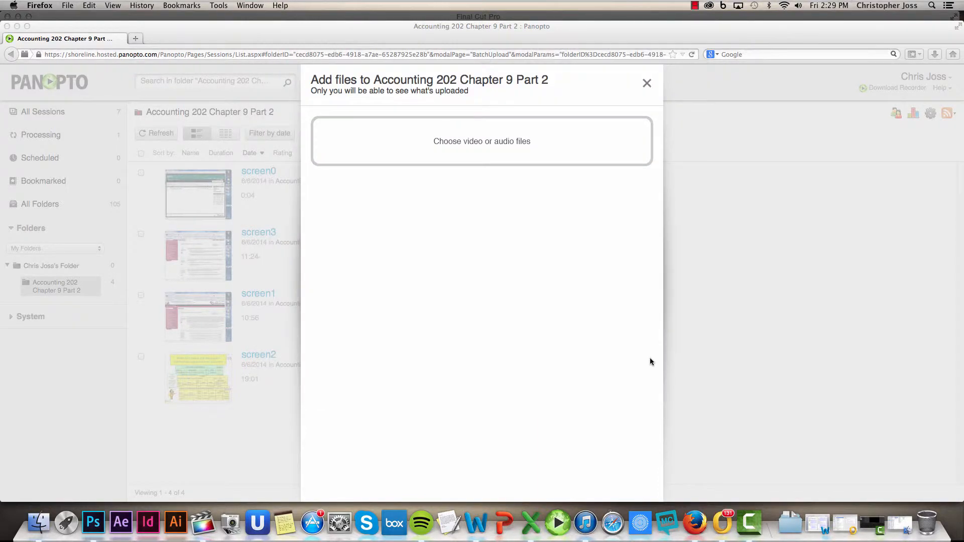
left_click(648, 83)
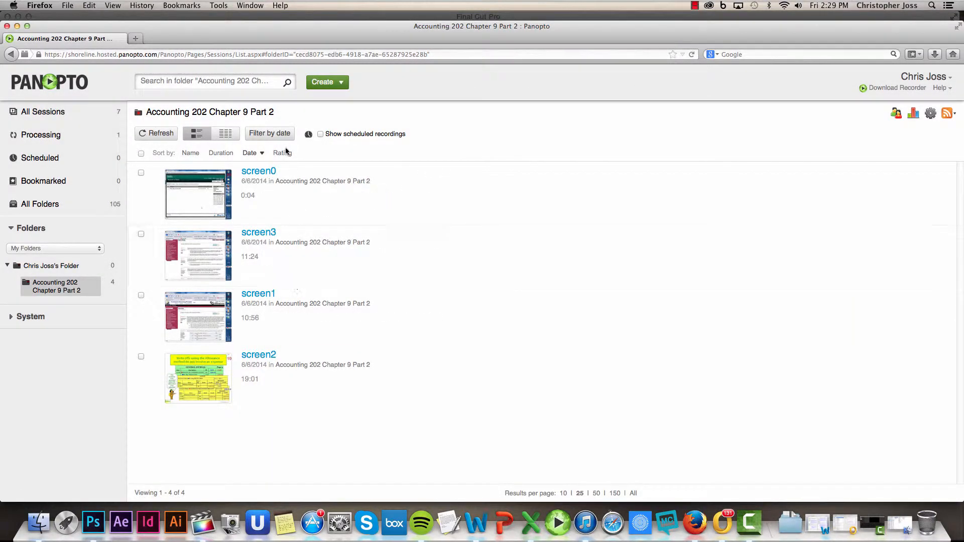
Step: Sort the folder's sessions by Name, ascending, so screen0 through screen3 appear in order
mouse_move(271, 318)
left_click(191, 153)
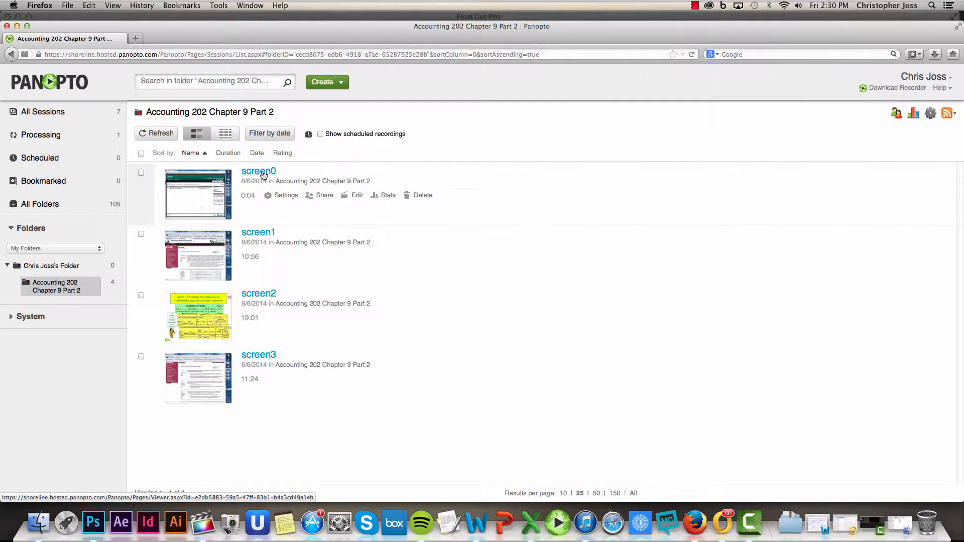
Step: Open the screen0 session in the editor and bring up the Add content dialog
left_click(140, 173)
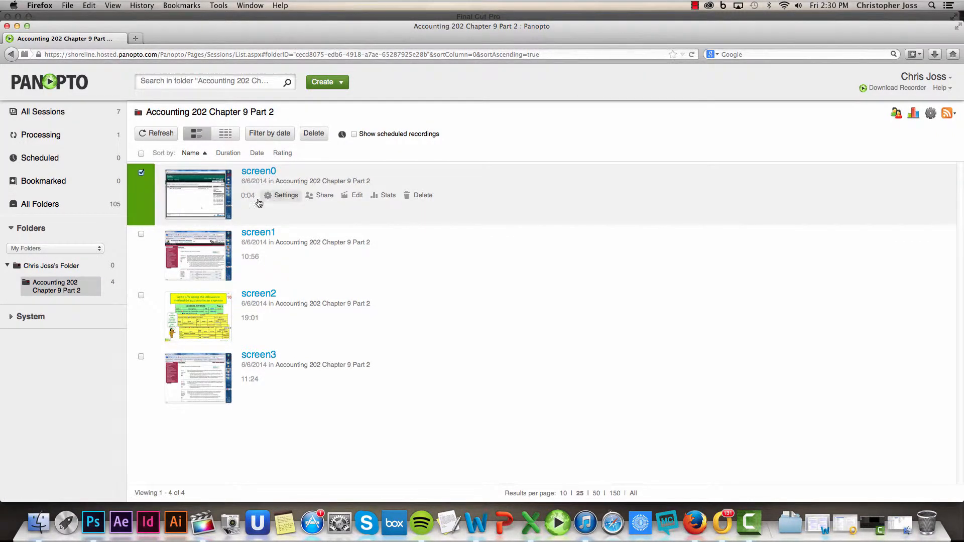
left_click(358, 197)
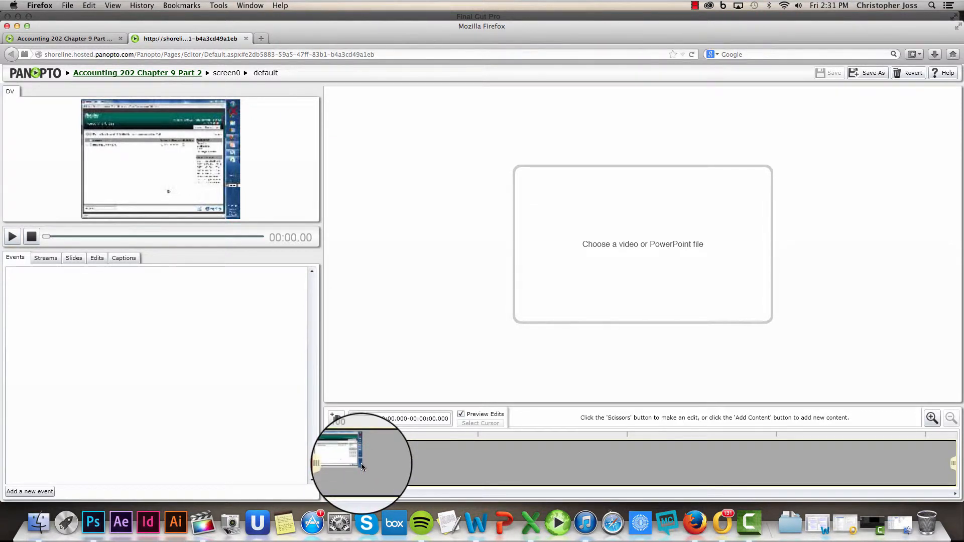
left_click(337, 421)
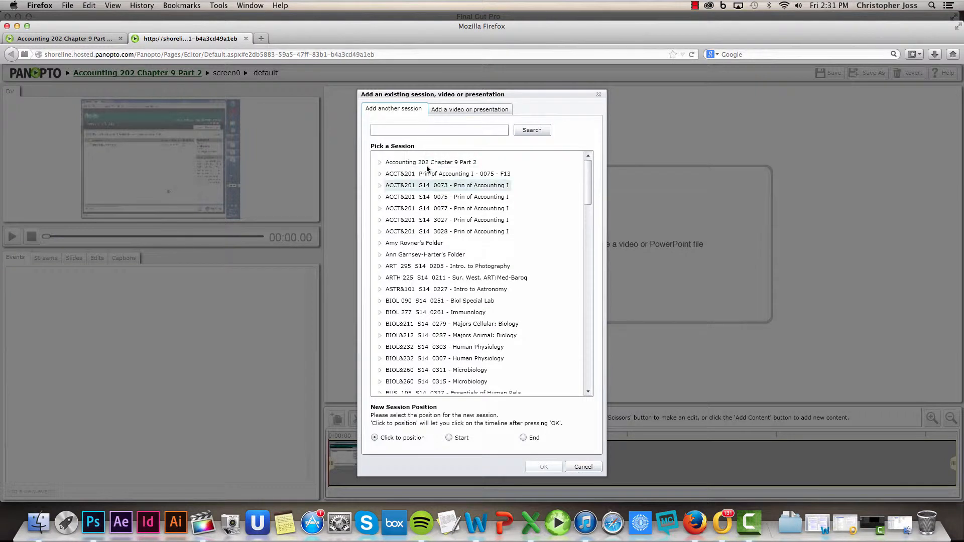
left_click(456, 110)
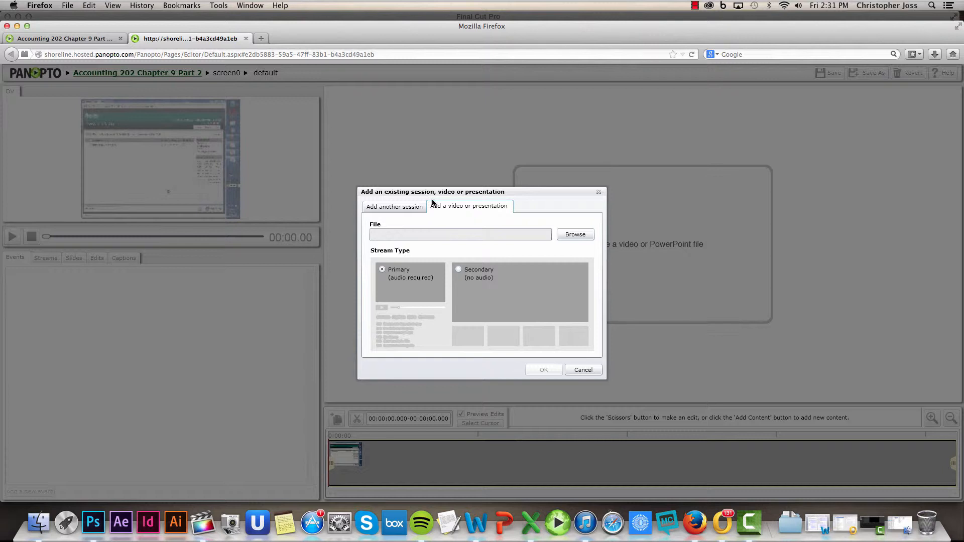
left_click(394, 209)
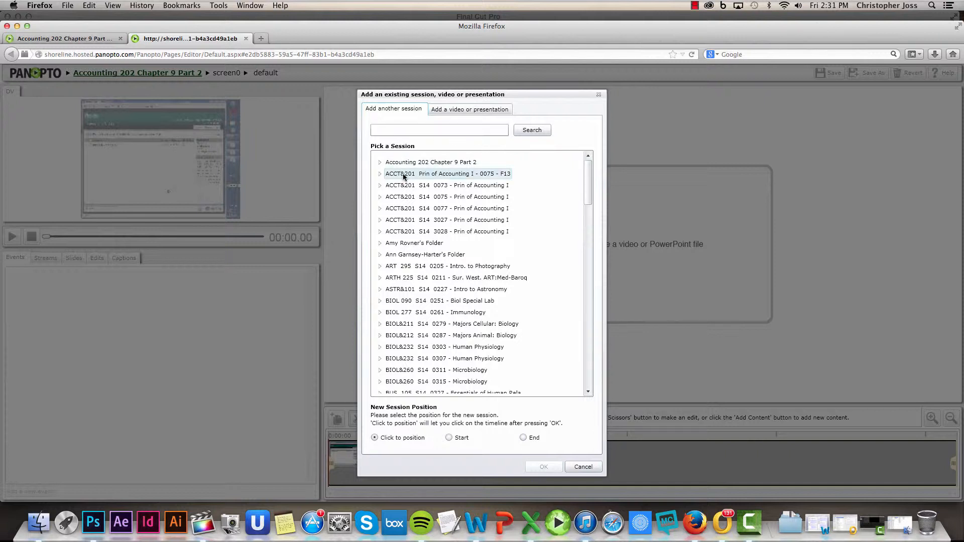
left_click_drag(589, 176, 590, 227)
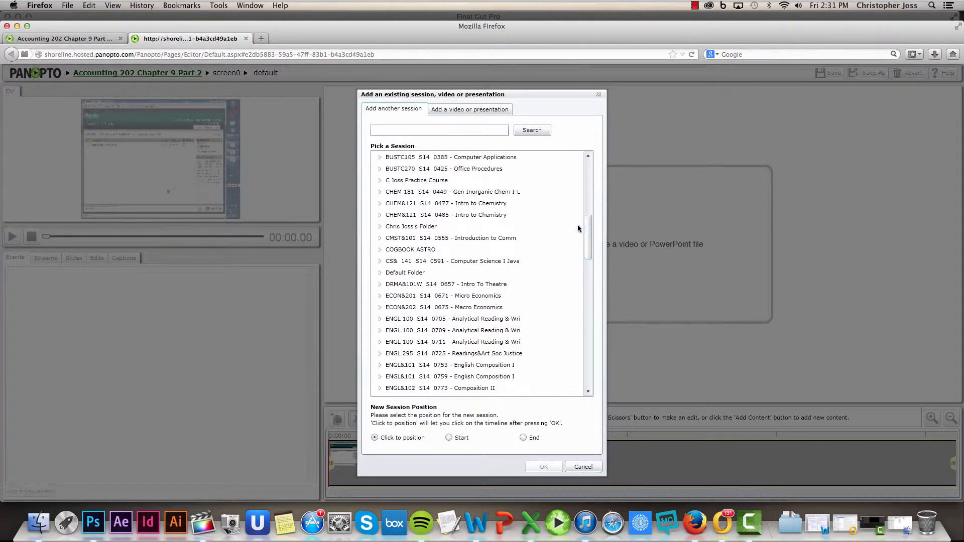
left_click(381, 226)
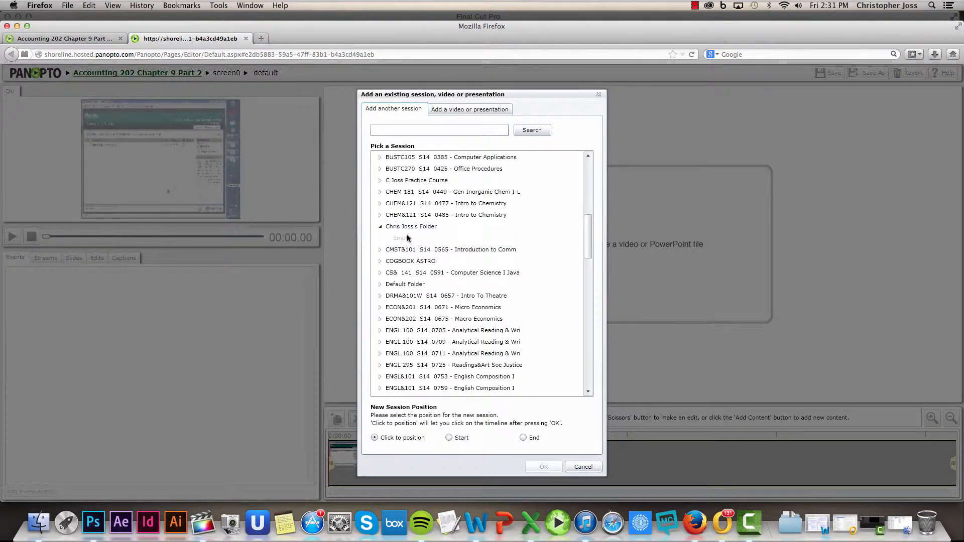
left_click(380, 227)
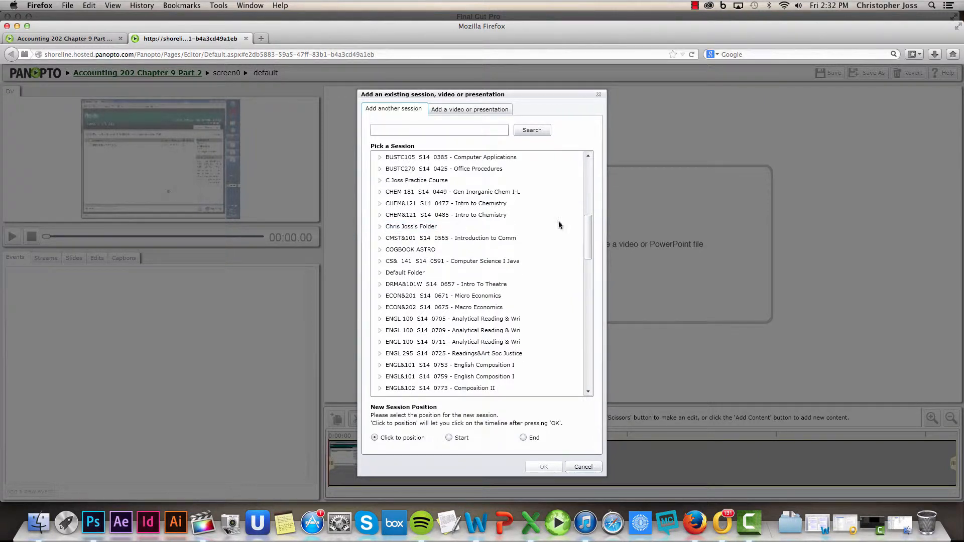
left_click_drag(590, 224, 583, 160)
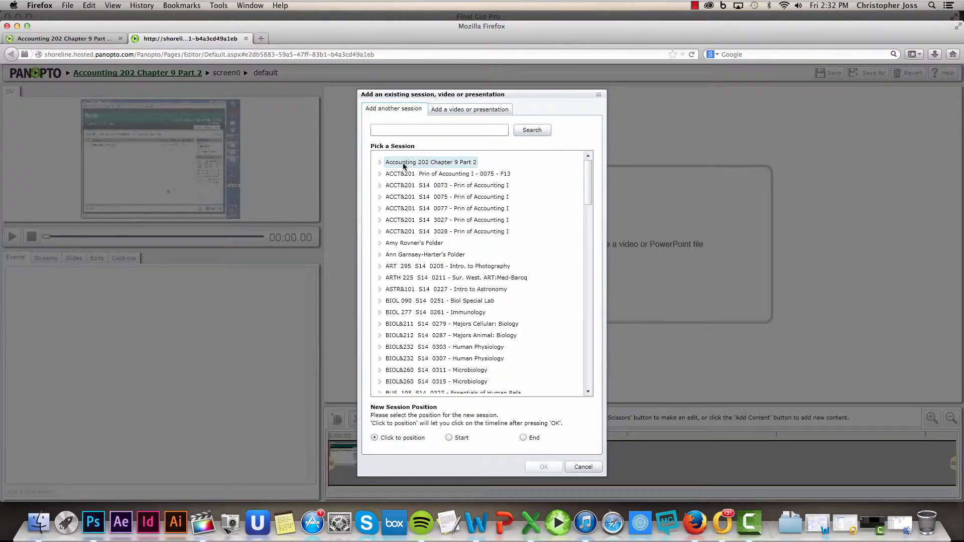
left_click(379, 163)
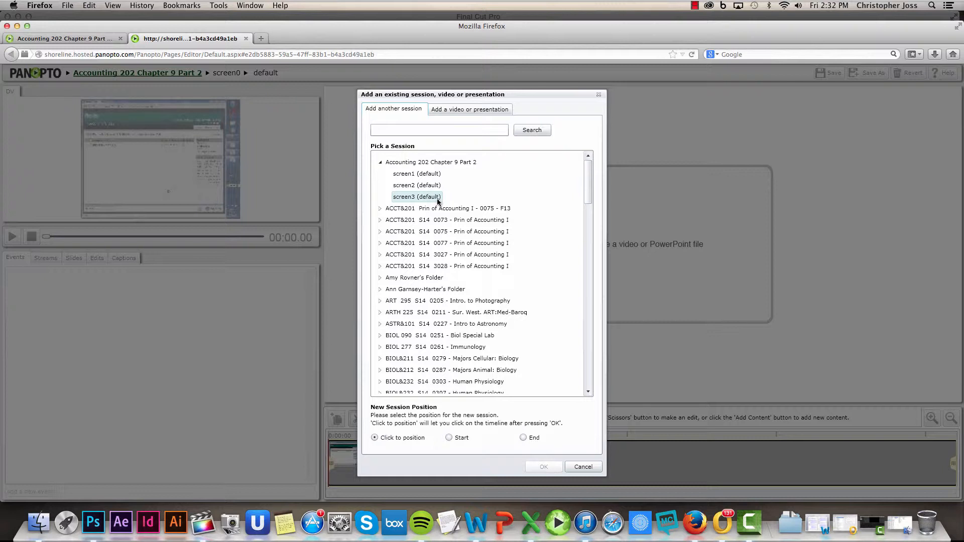
left_click(425, 176)
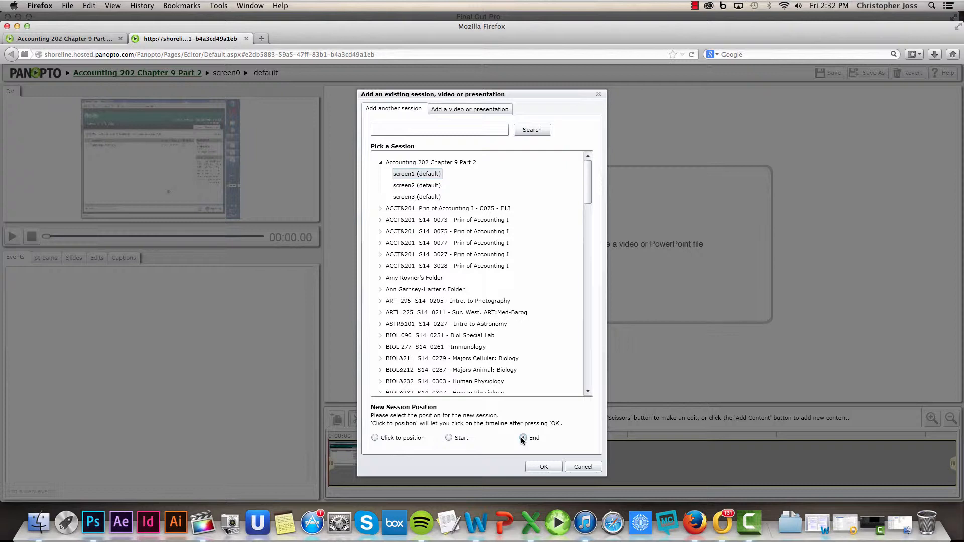
left_click(544, 468)
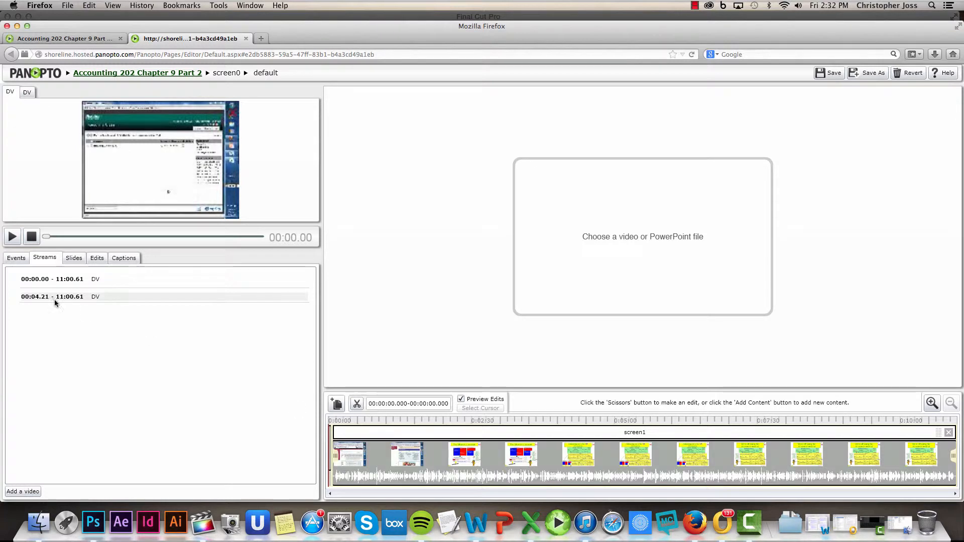
left_click(44, 280)
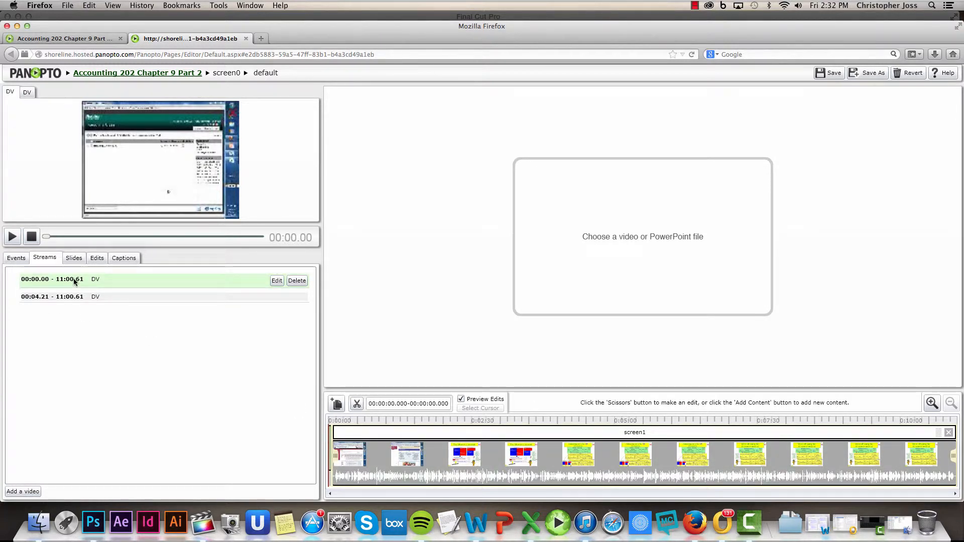
left_click(82, 296)
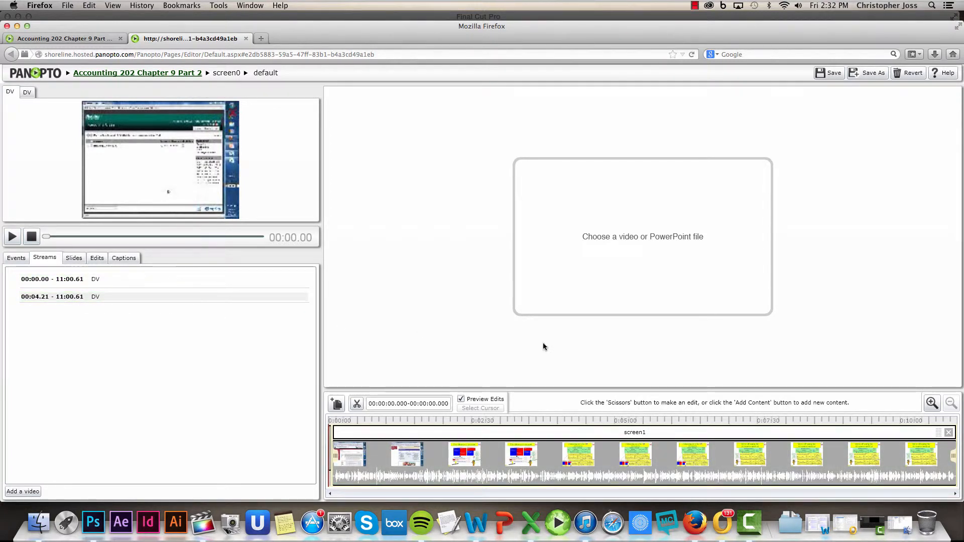
Step: Add screen2 from Accounting 202 Chapter 9 Part 2 at the End of the timeline, after screen1
left_click(336, 405)
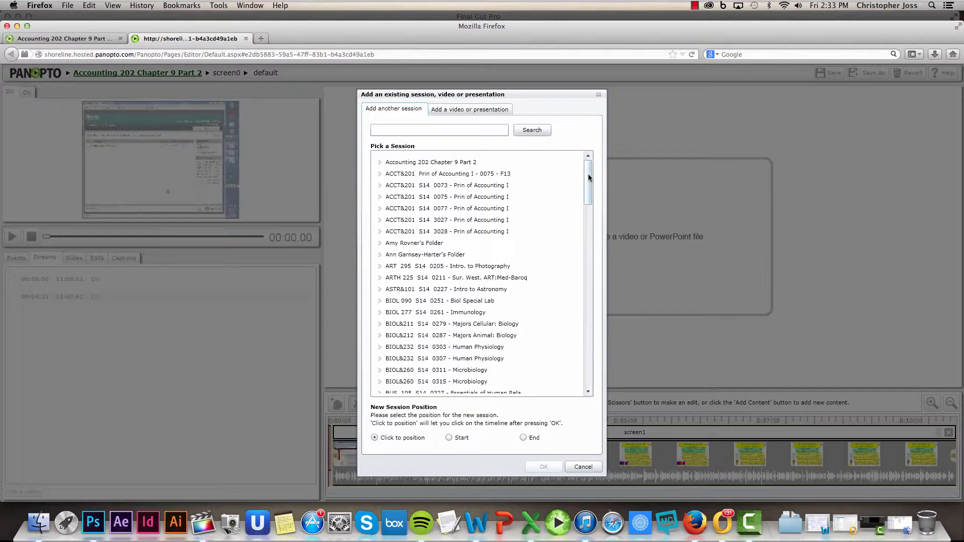
left_click(415, 164)
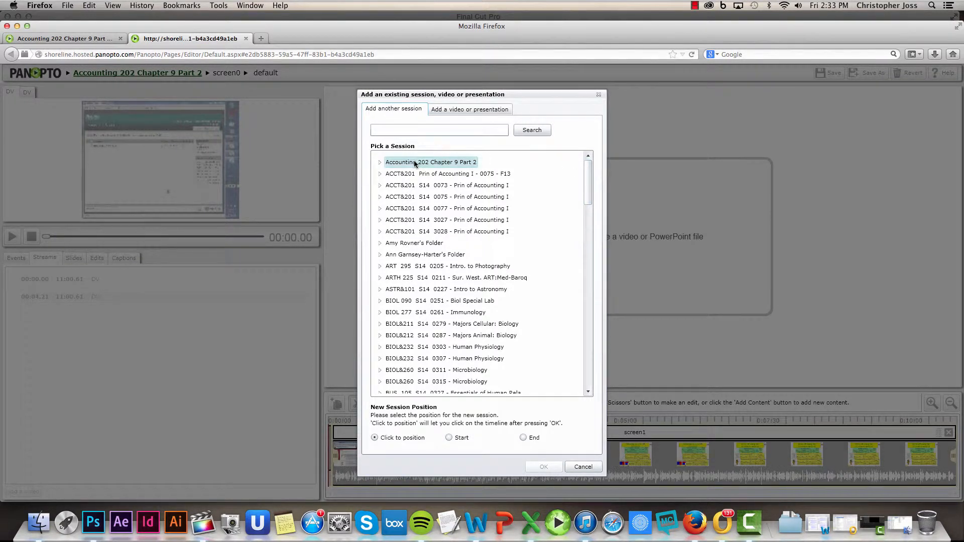
left_click(381, 162)
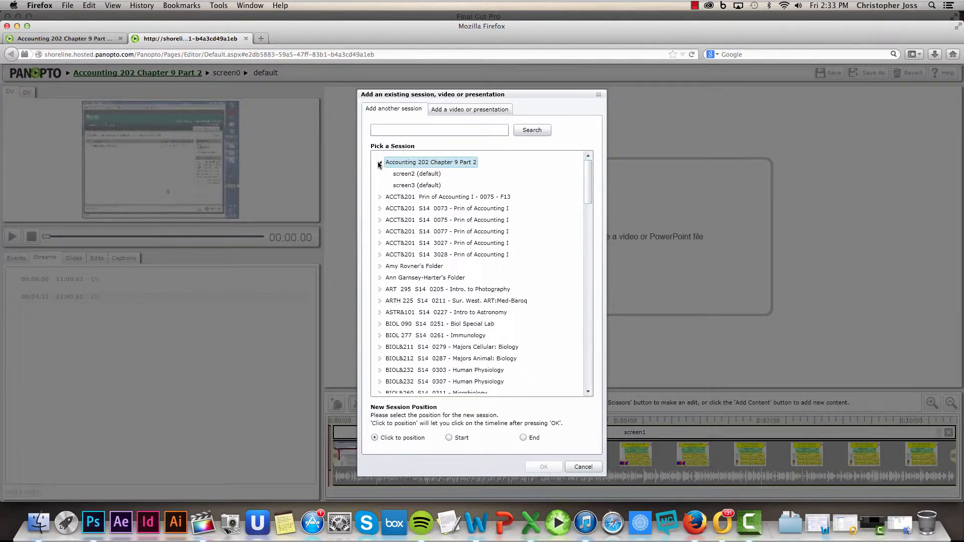
left_click(429, 174)
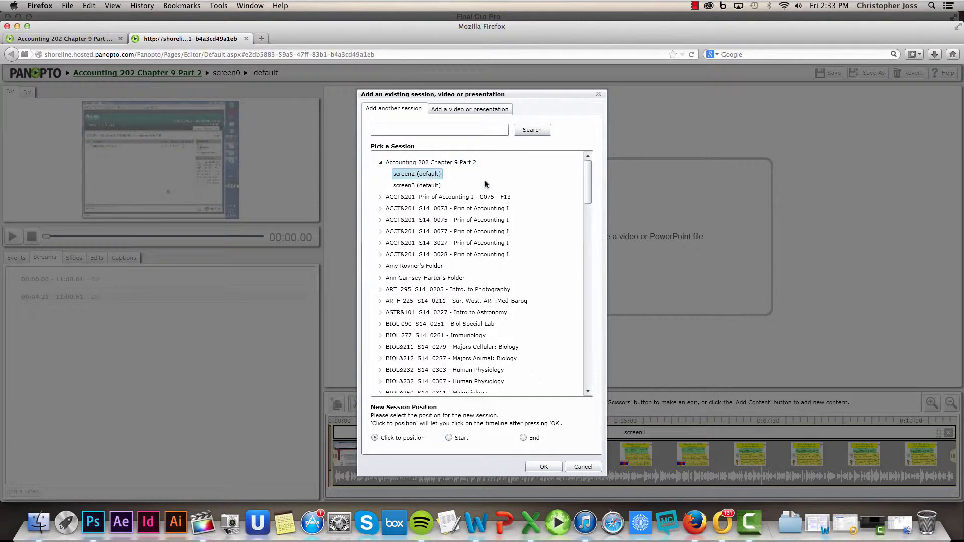
left_click(523, 437)
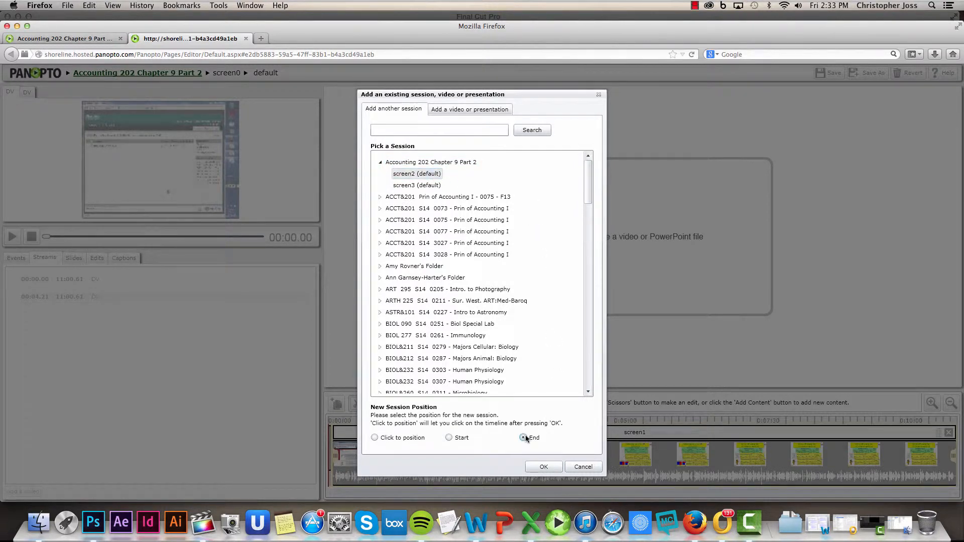
left_click(543, 467)
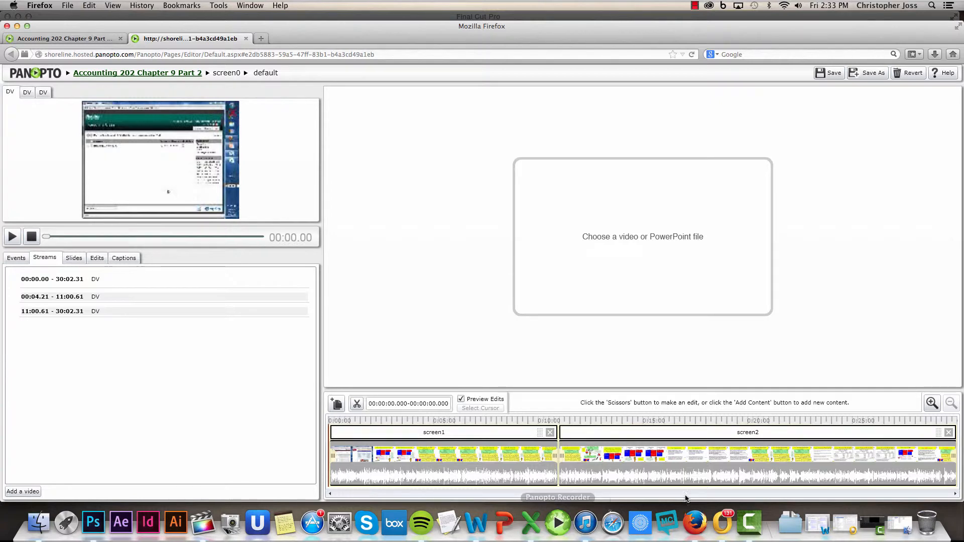
left_click(932, 403)
left_click(932, 403)
left_click(931, 403)
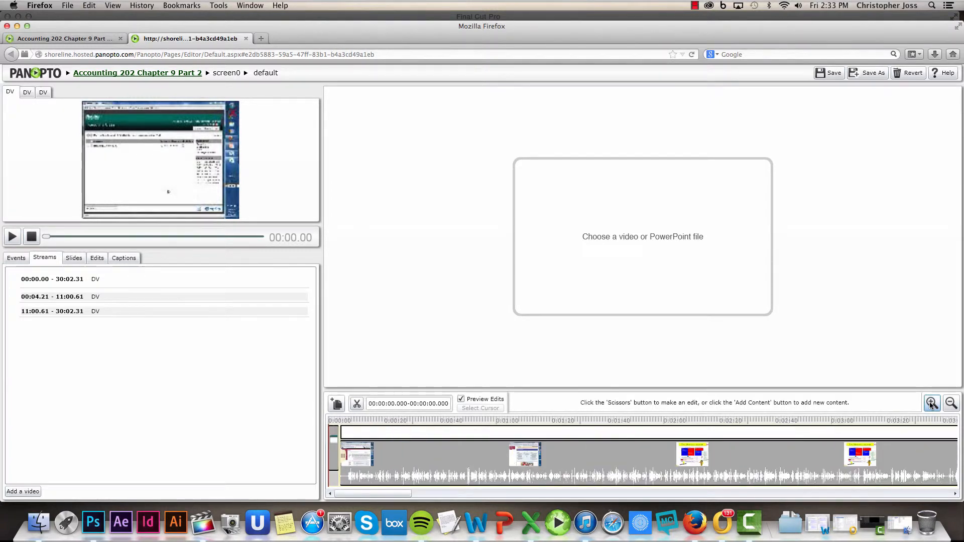
left_click(930, 403)
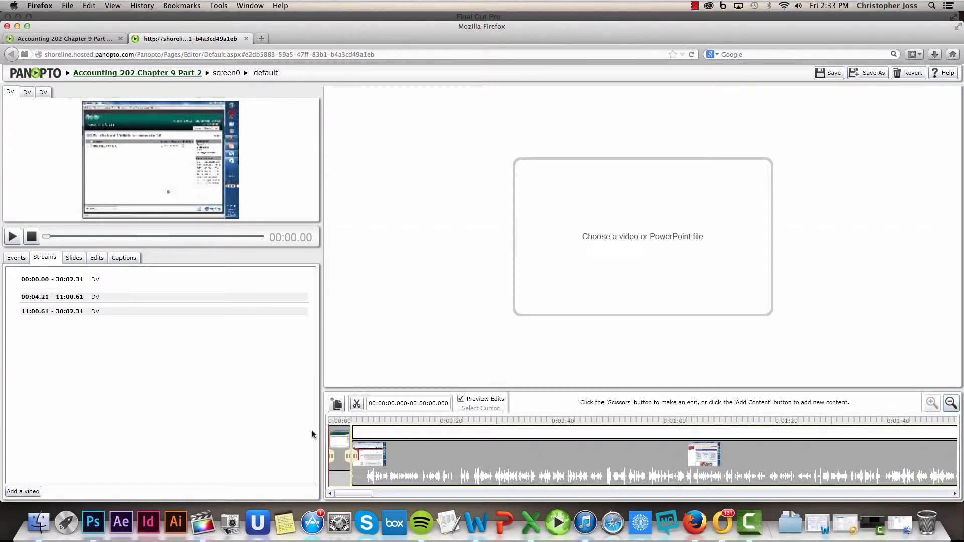
left_click(951, 403)
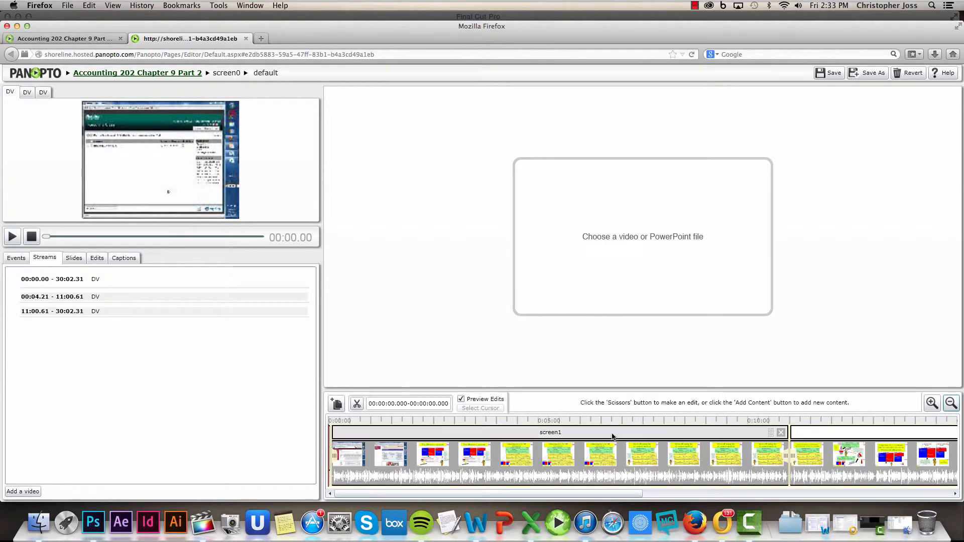
left_click(951, 404)
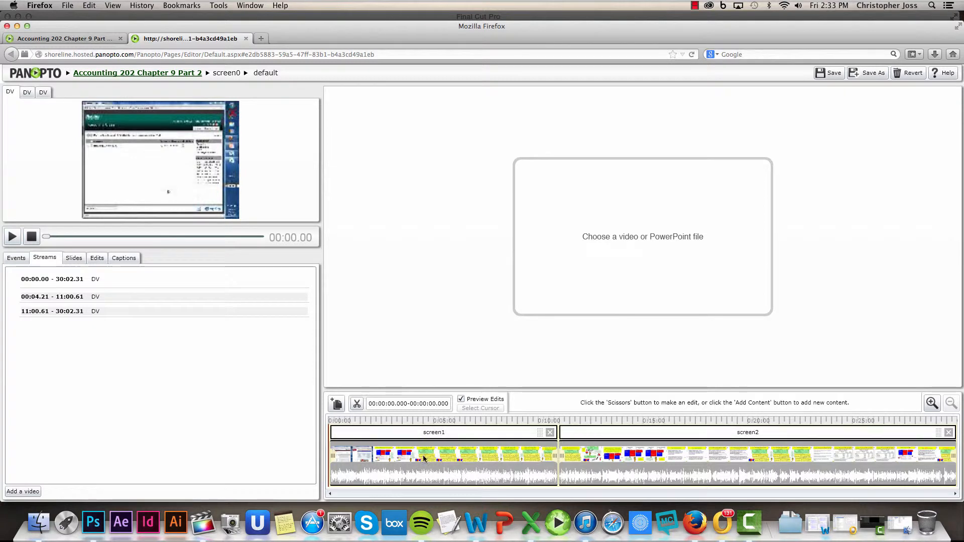
Step: Add screen3 at the End of the timeline after screen2, bringing the total to 41:27.26
left_click(337, 404)
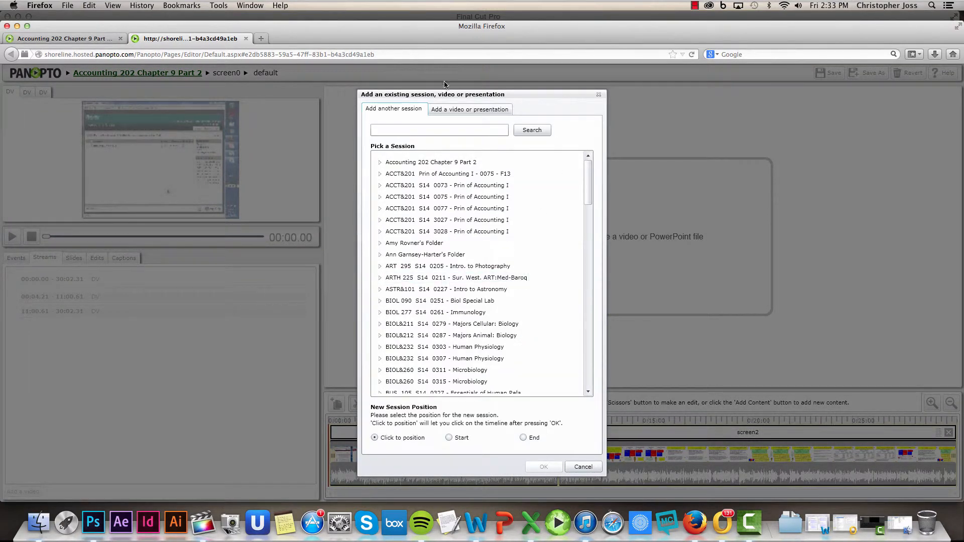
left_click(381, 163)
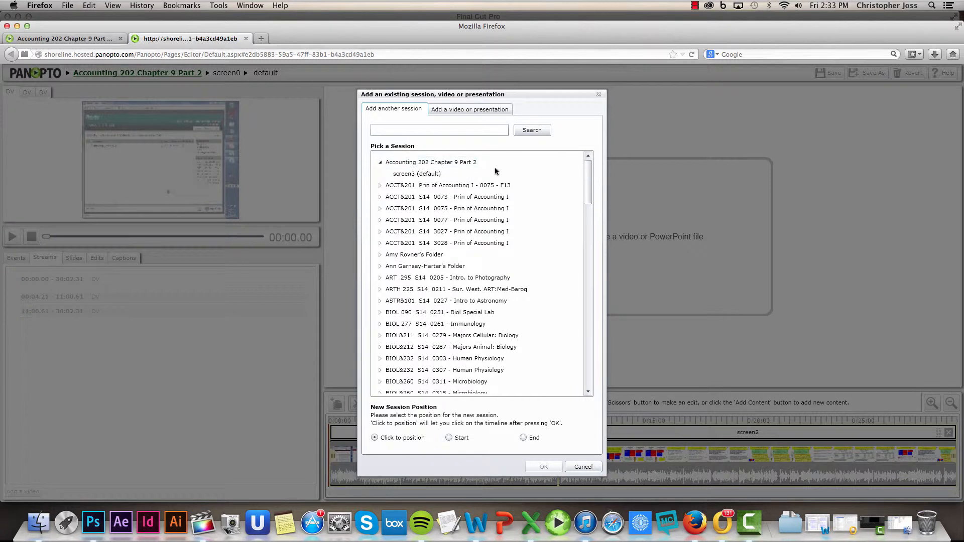
left_click(410, 174)
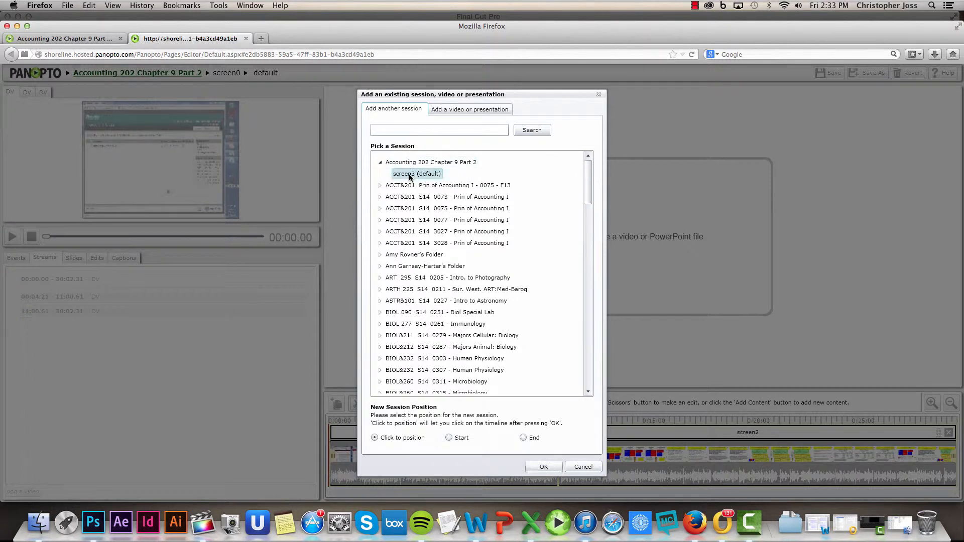
left_click(523, 438)
left_click(550, 467)
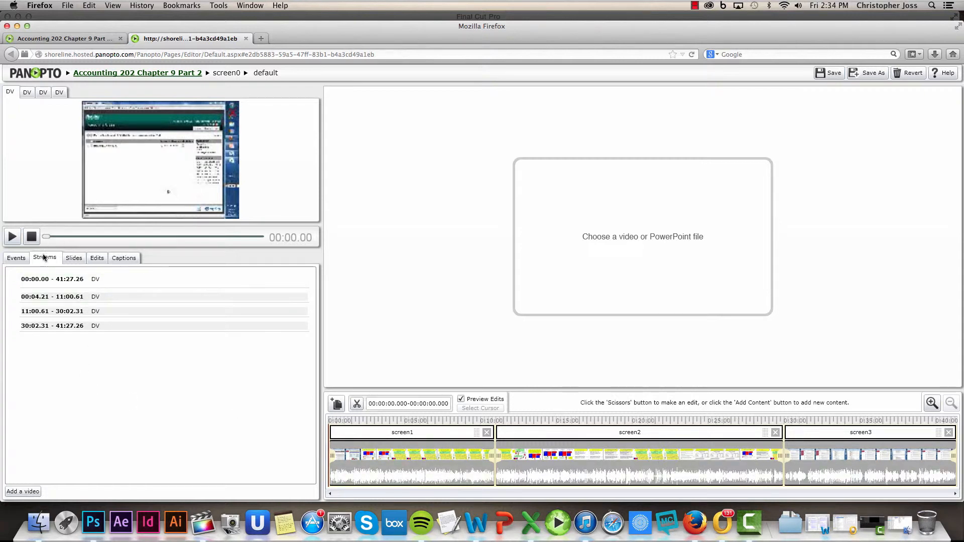
Step: Use Save As to create a new session version with the Version Name 'Master File'
mouse_move(49, 279)
left_click(873, 75)
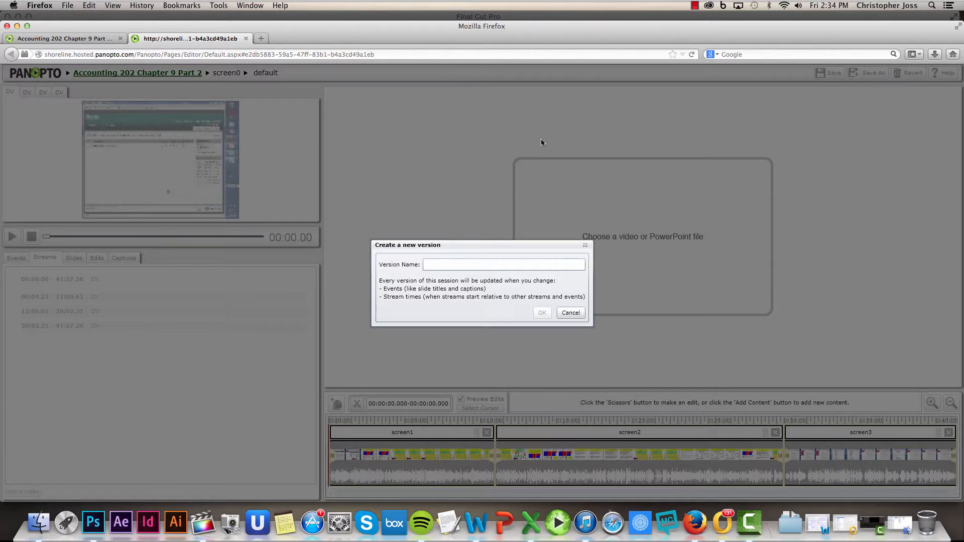
left_click(452, 265)
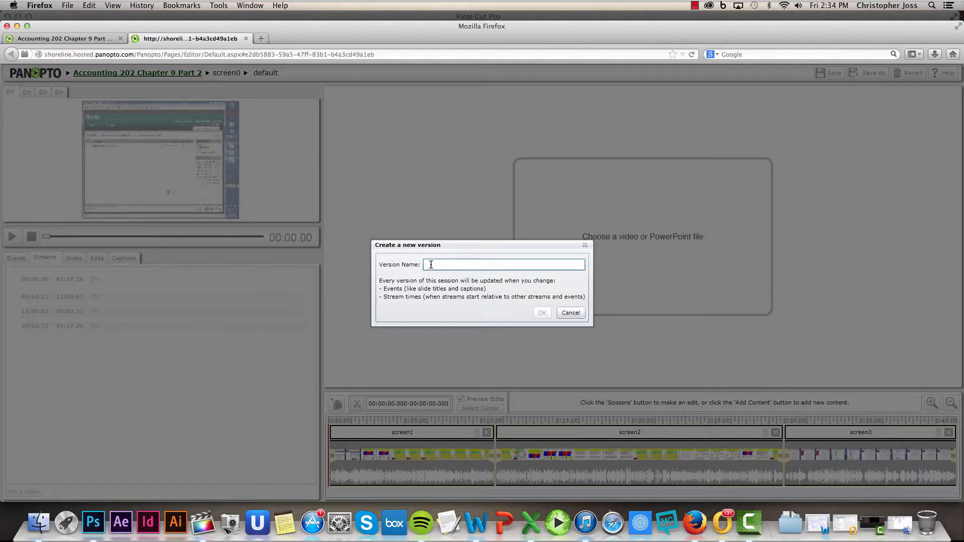
type("M")
type("aster File")
left_click(542, 314)
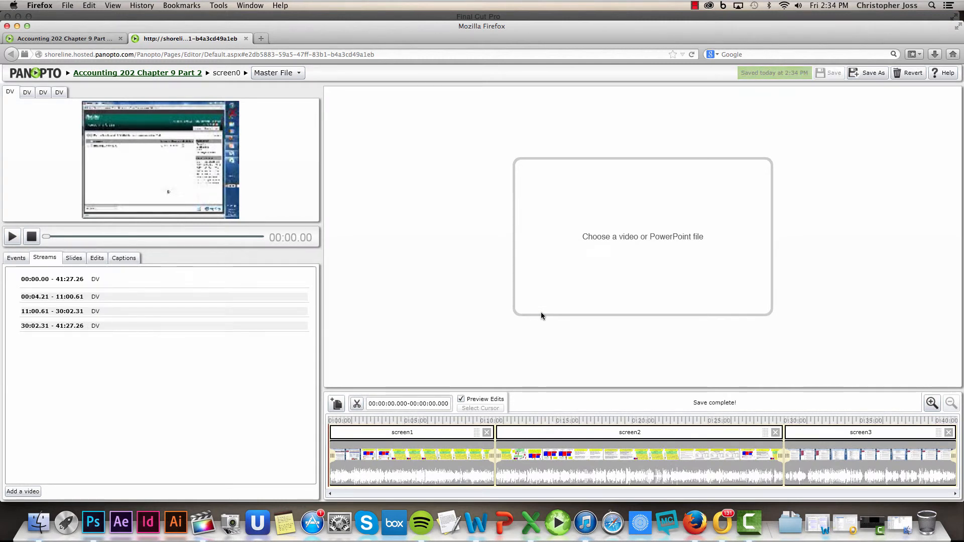
Step: Return to the Accounting 202 Chapter 9 Part 2 folder and check the new 41:27 screen0 (Master File) session
left_click(140, 74)
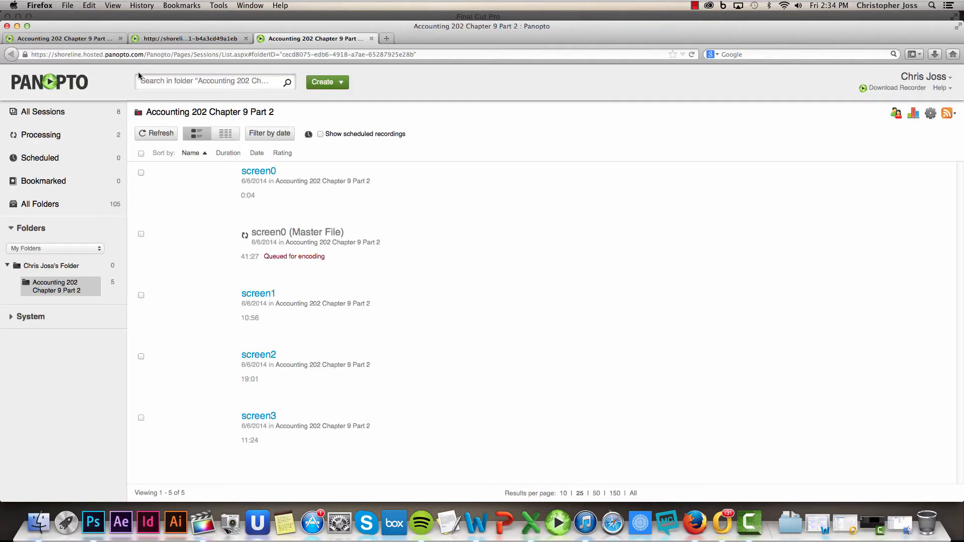
mouse_move(292, 241)
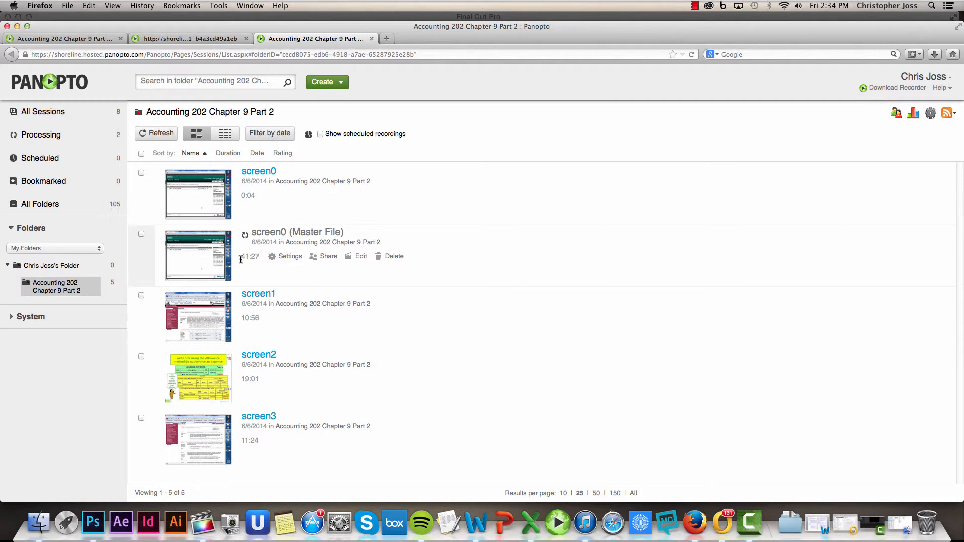
mouse_move(291, 172)
mouse_move(312, 261)
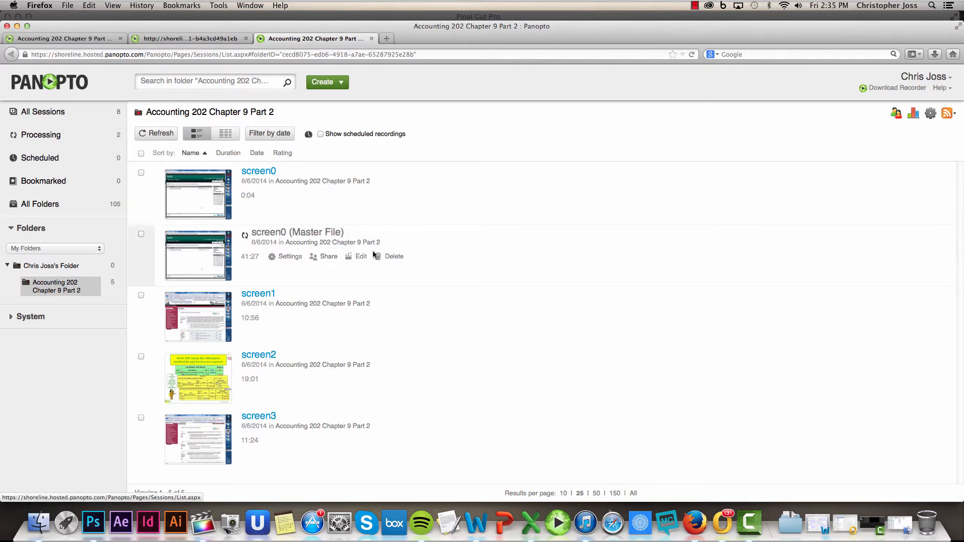
mouse_move(452, 205)
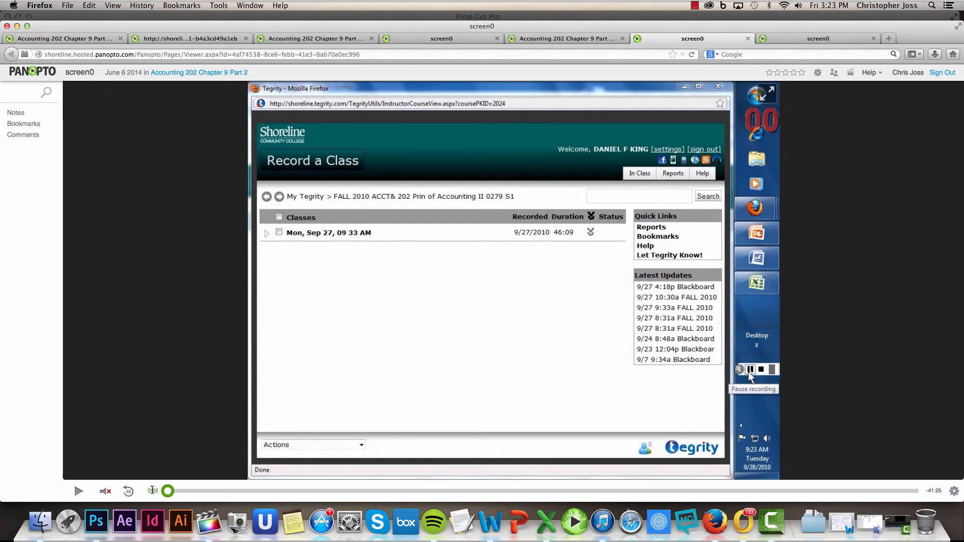
Step: Start playback of the combined screen0 session in the viewer
mouse_move(106, 492)
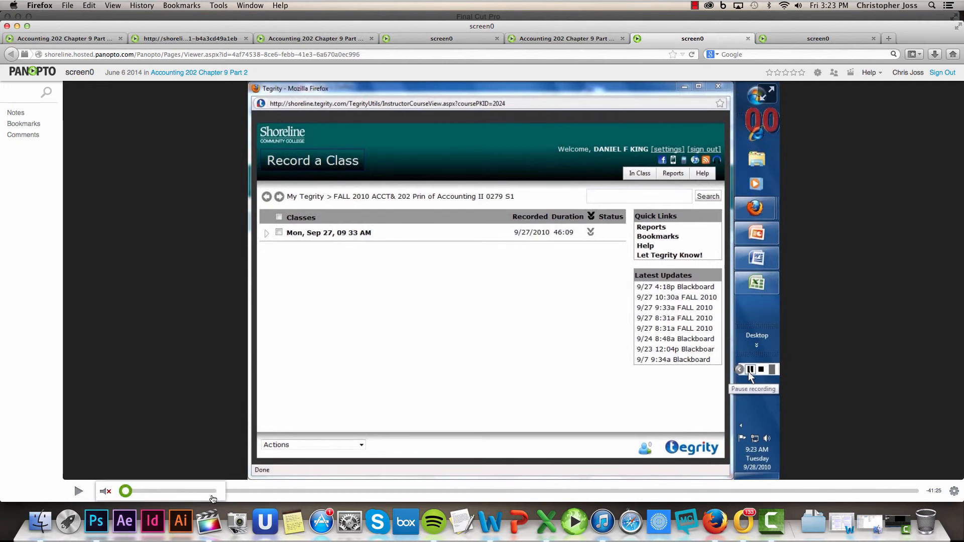